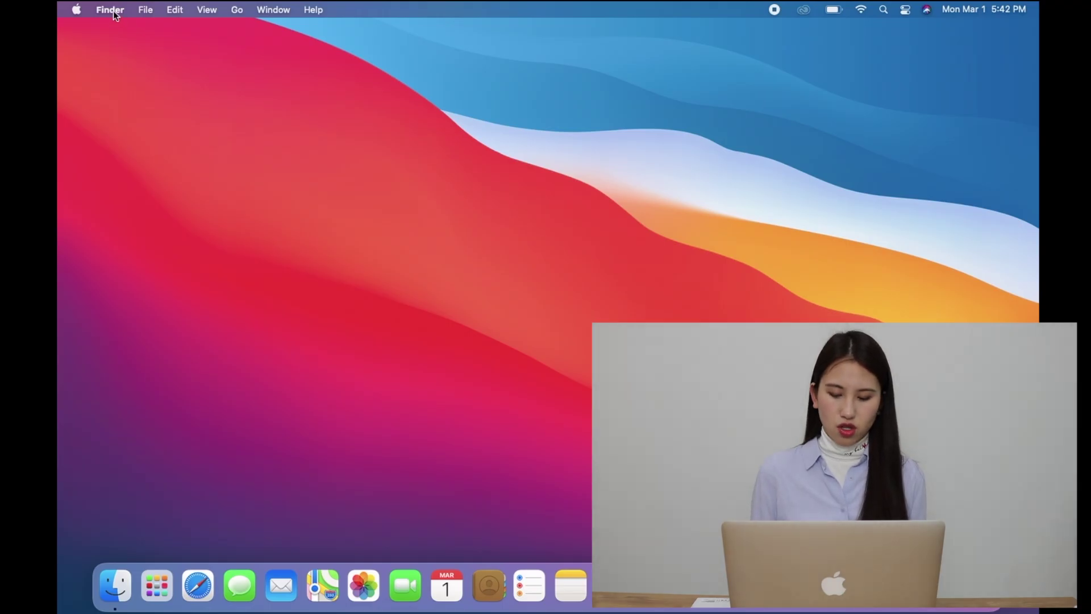
# Enable External disks on the desktop in Finder Preferences' General tab, then open a new Finder window.
pyautogui.click(115, 15)
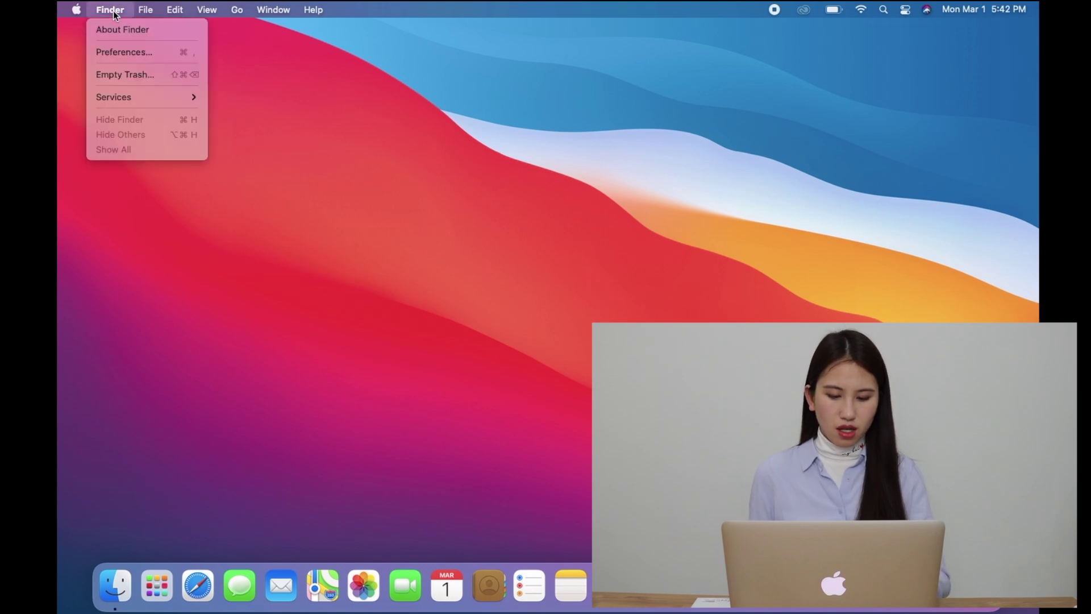
pyautogui.click(136, 53)
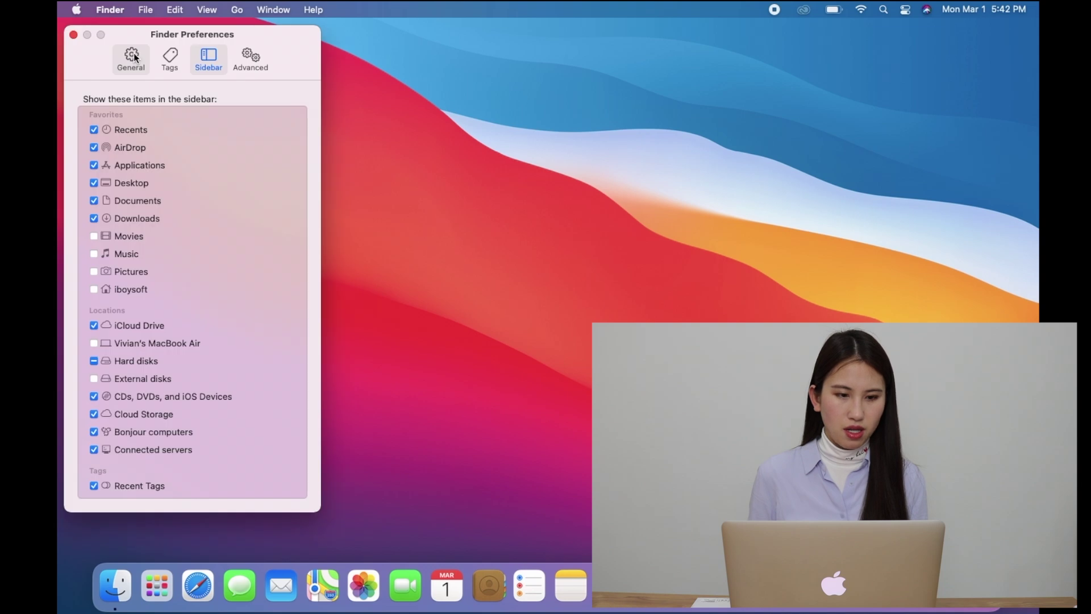
pyautogui.click(131, 59)
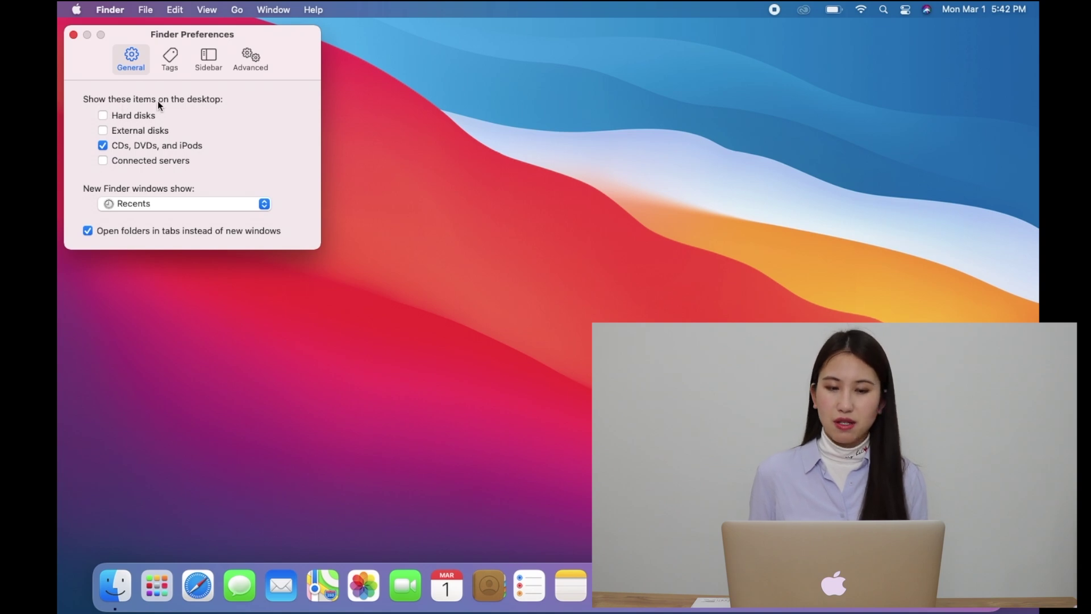
pyautogui.click(103, 131)
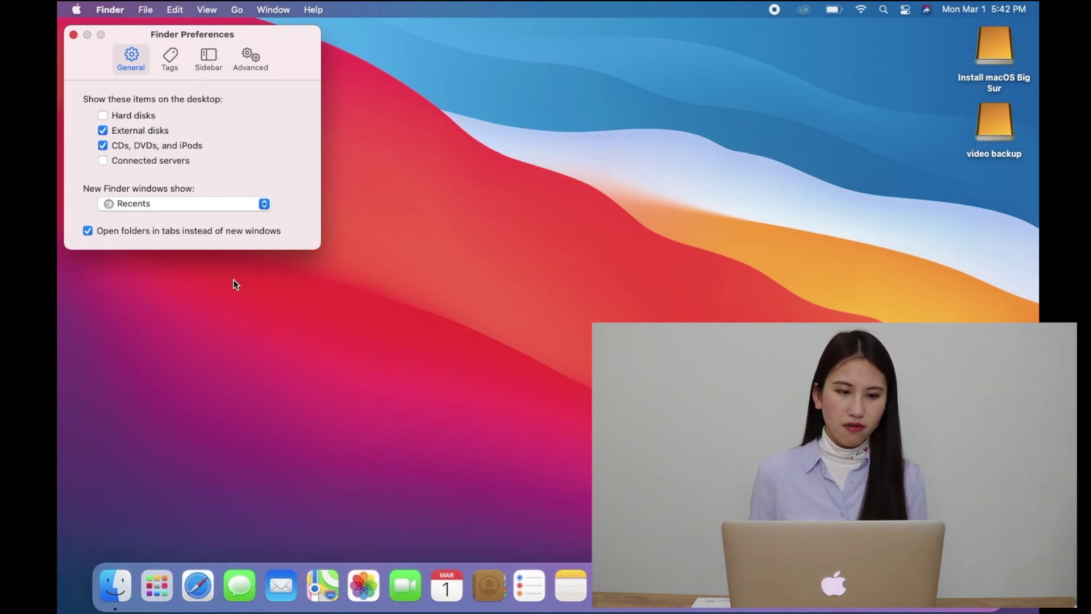
pyautogui.click(122, 583)
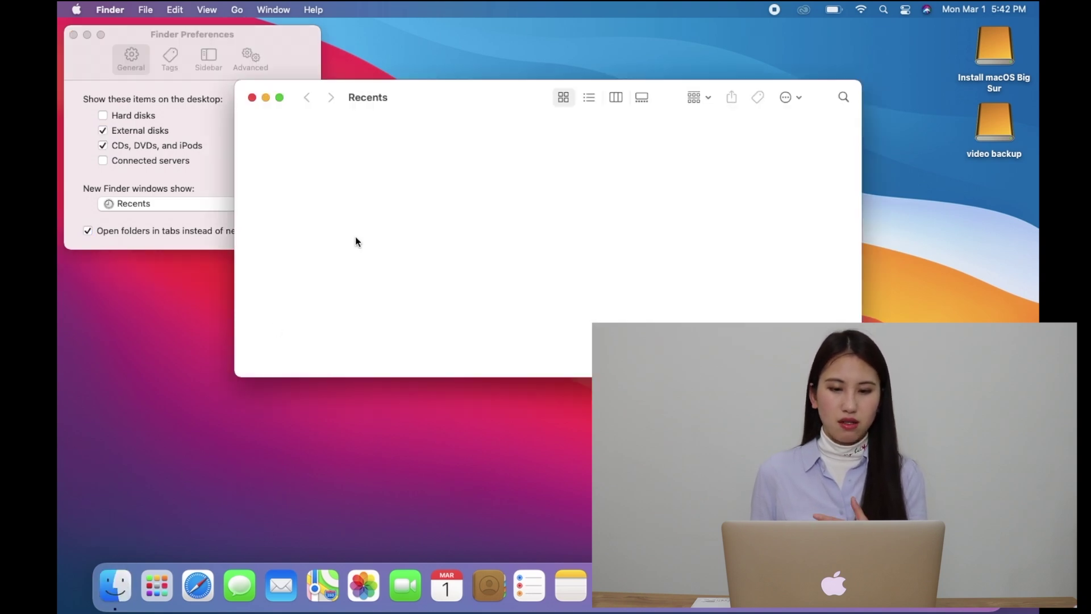
# Show the Finder window sidebar and switch Finder Preferences to the Sidebar tab.
pyautogui.click(207, 10)
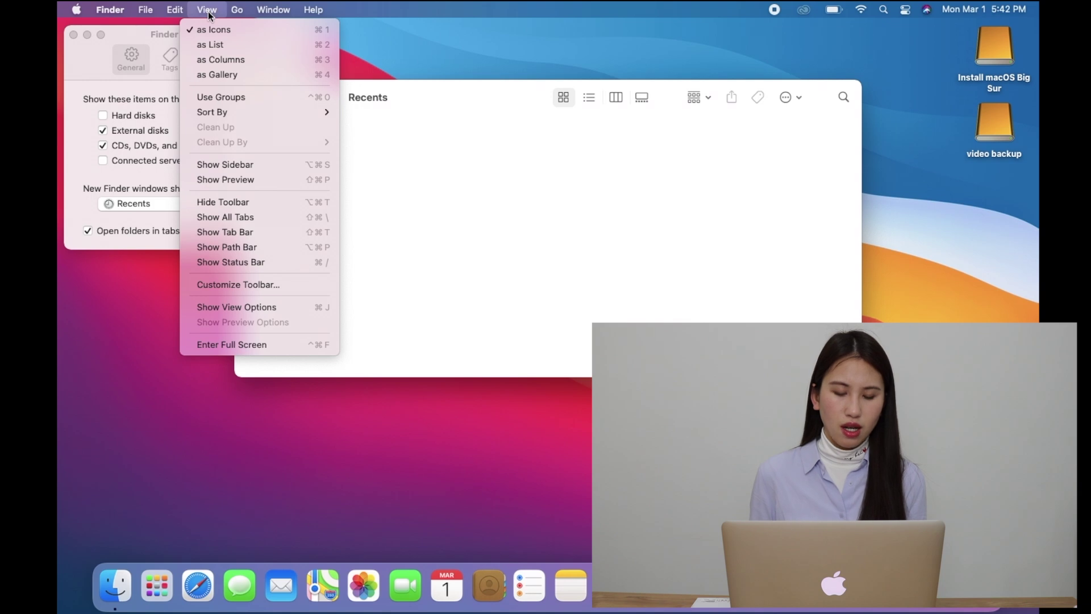
pyautogui.click(232, 166)
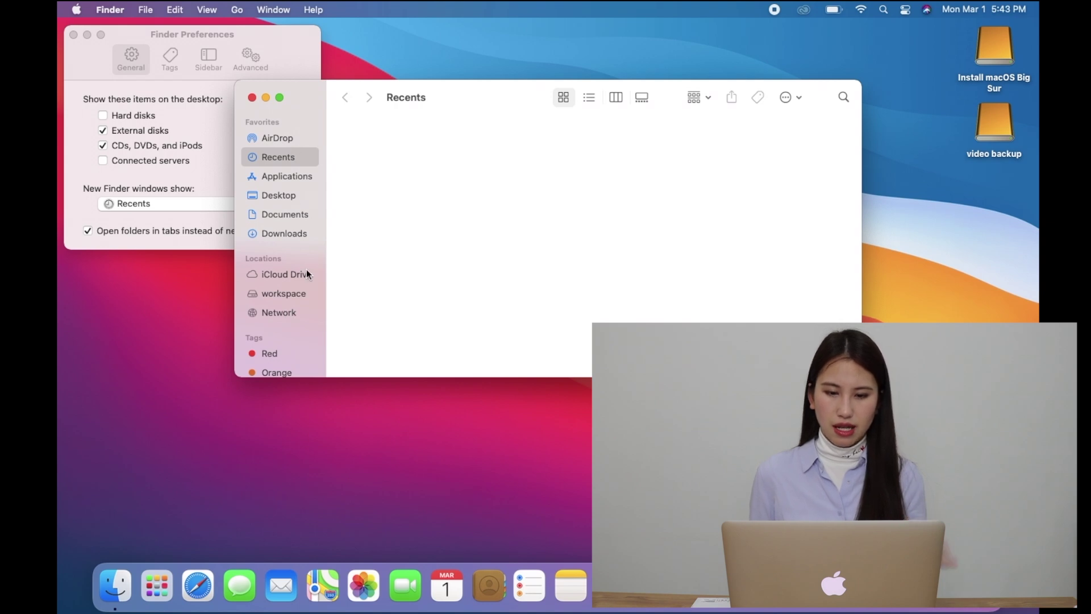
pyautogui.scroll(-2, 302, 311)
pyautogui.scroll(1, 302, 312)
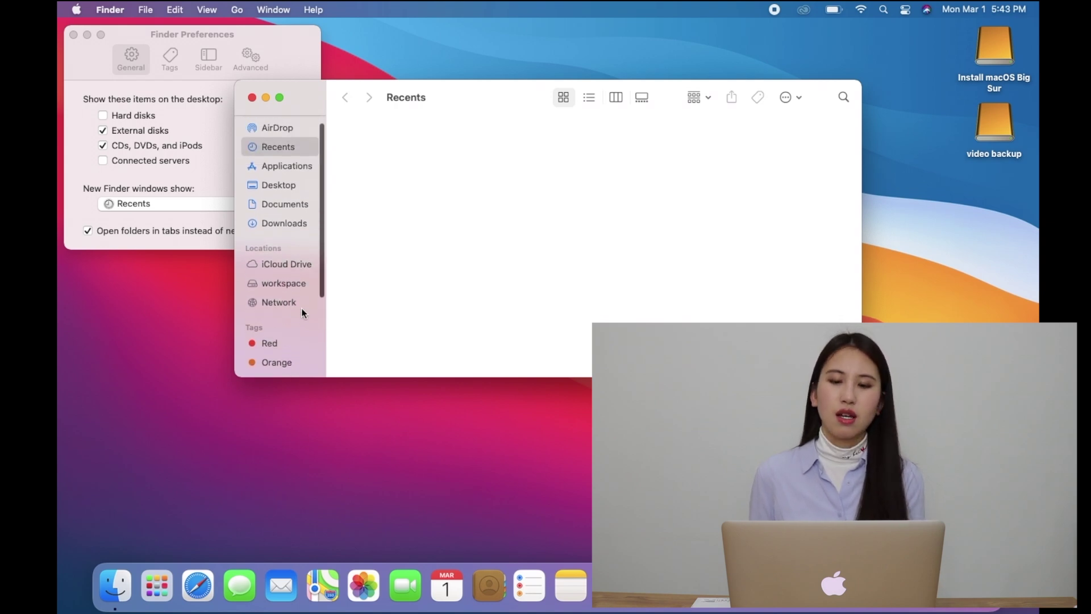
pyautogui.click(216, 182)
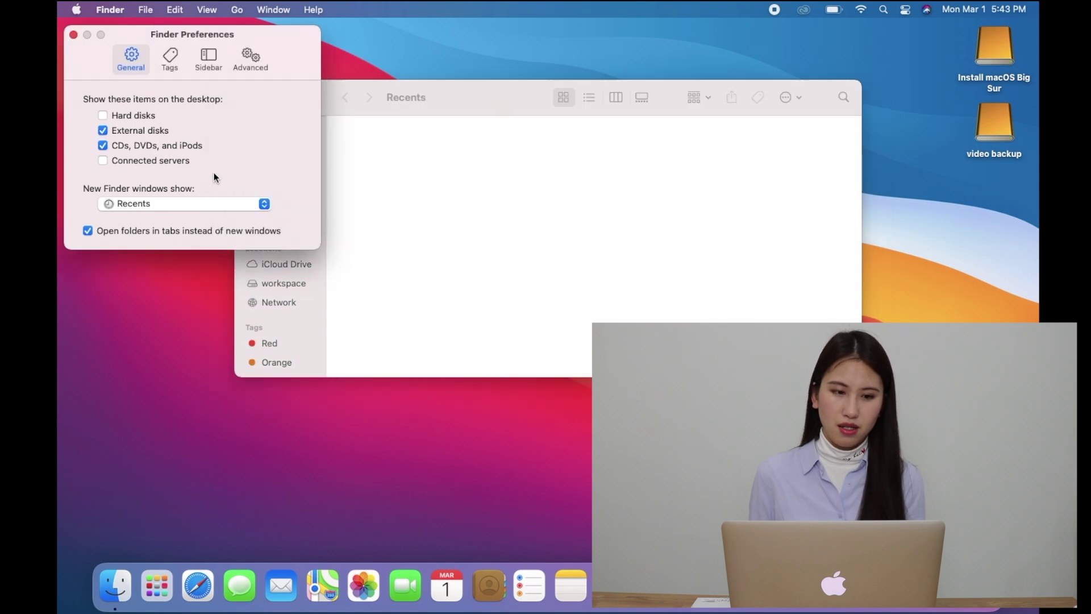
pyautogui.click(209, 60)
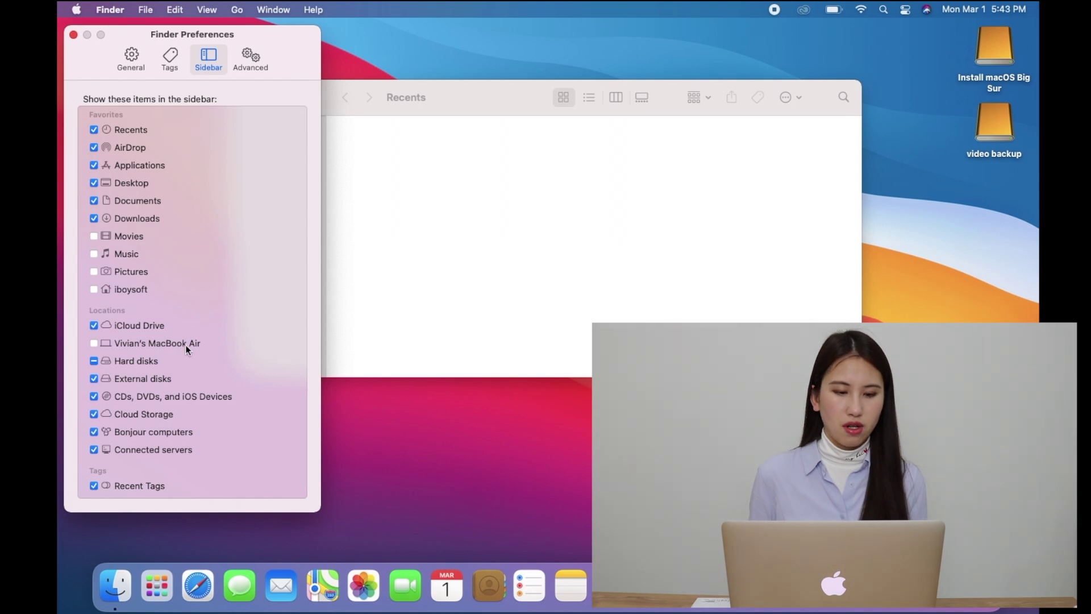
# Browse the Install macOS Big Sur and video backup drives from the sidebar.
pyautogui.moveTo(444, 106); pyautogui.dragTo(555, 96)
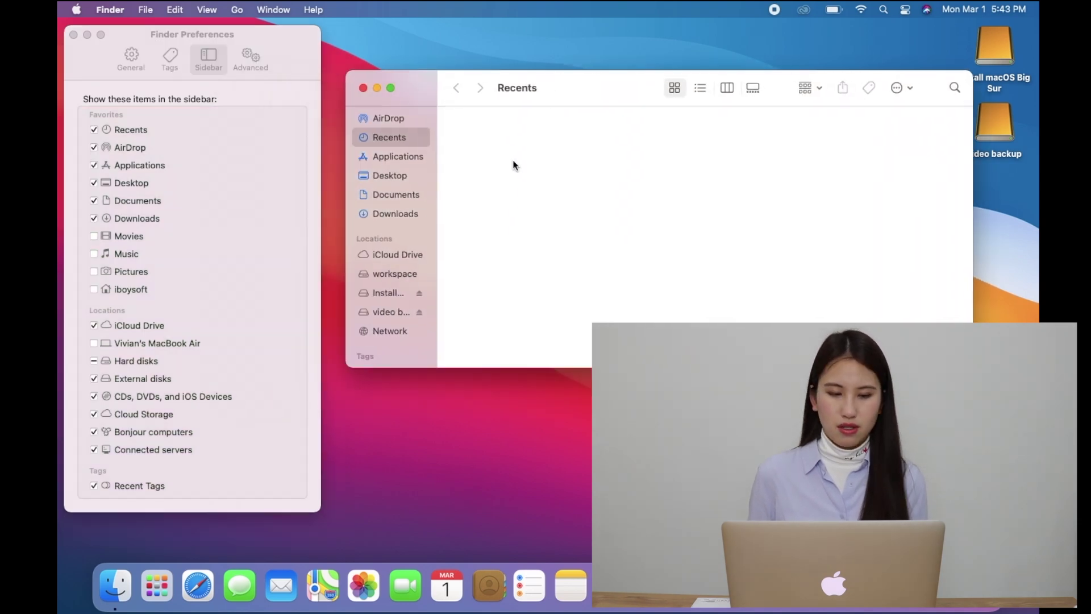
pyautogui.click(389, 294)
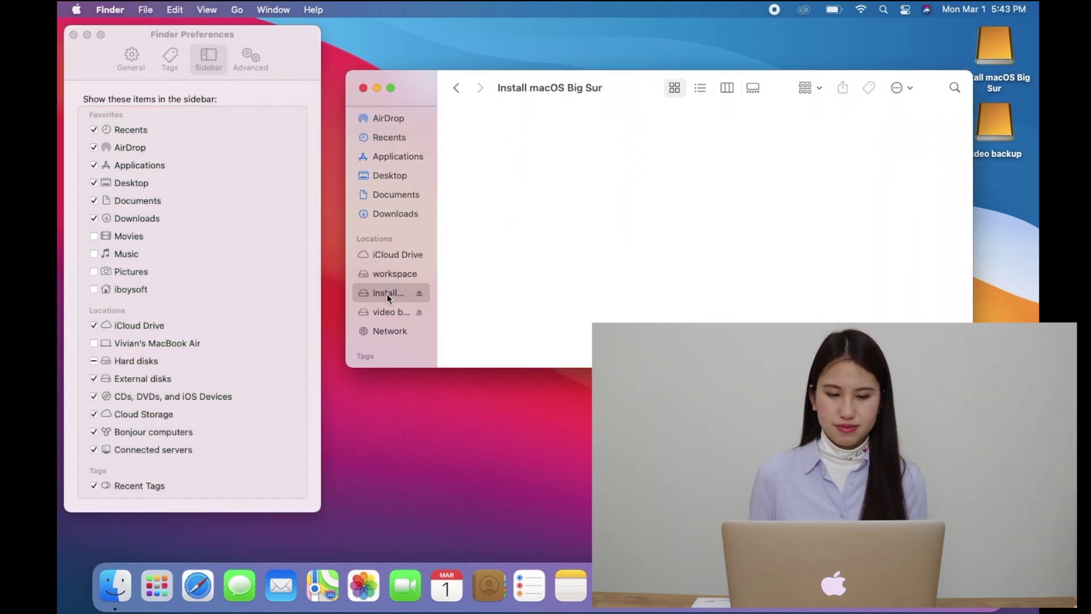
pyautogui.click(391, 313)
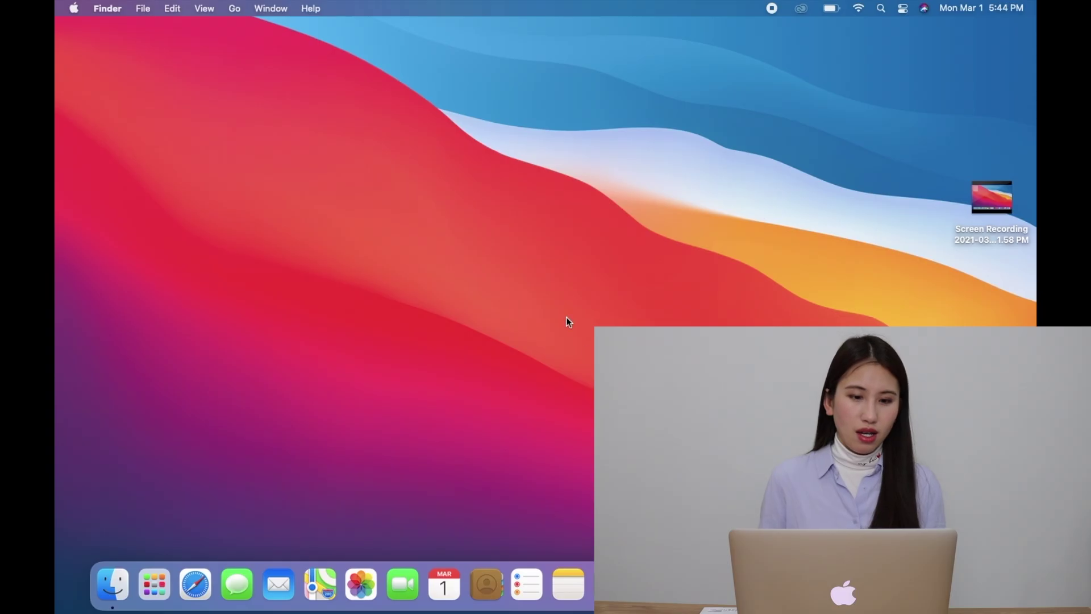
# Go to the /Volumes folder using Go to Folder.
pyautogui.click(235, 10)
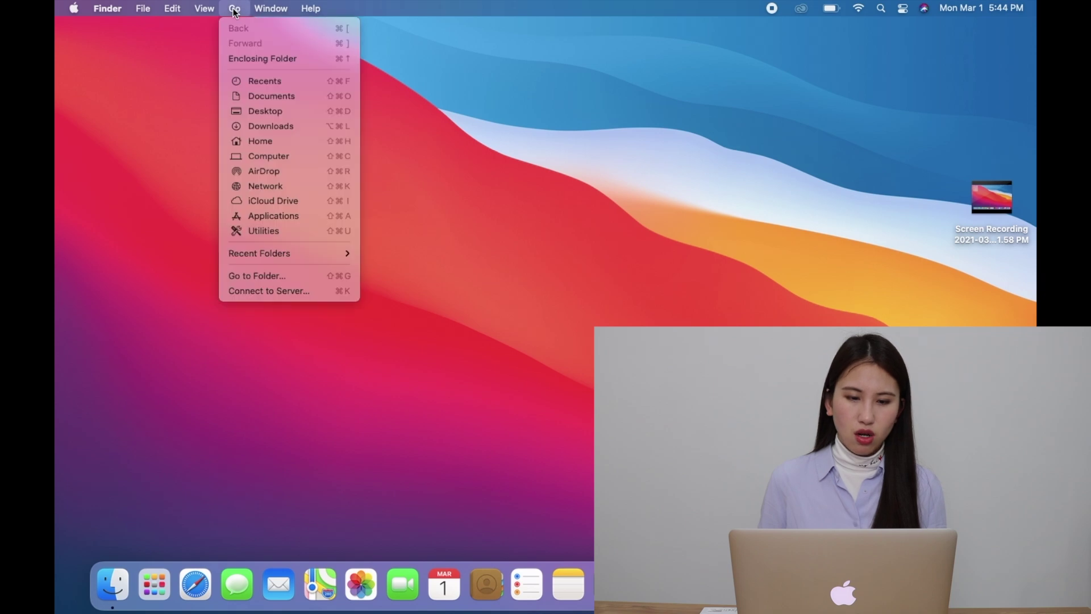
pyautogui.click(274, 278)
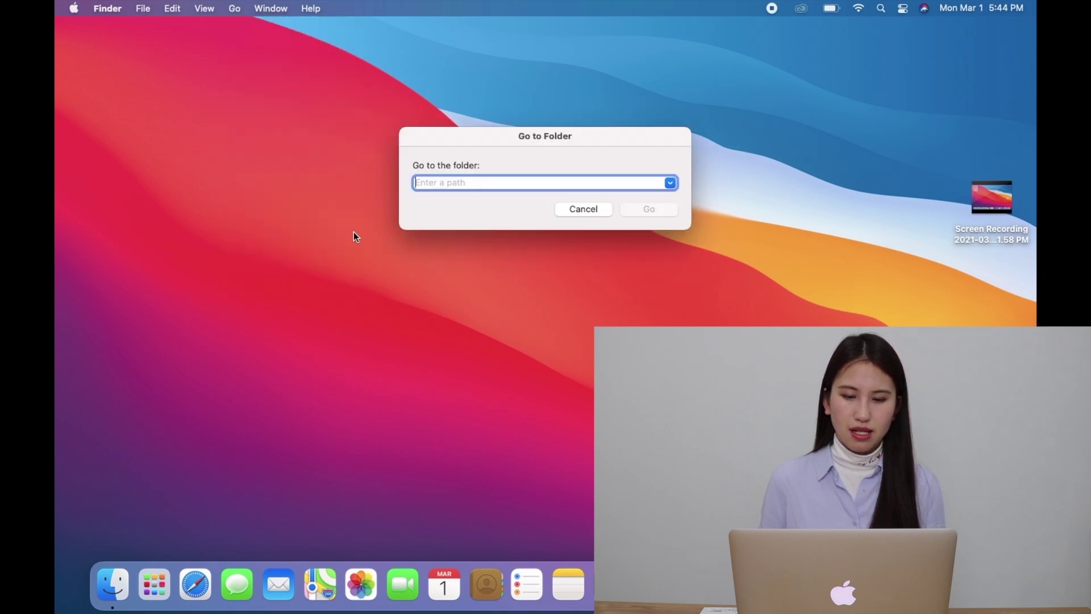
pyautogui.write('/Volumes/')
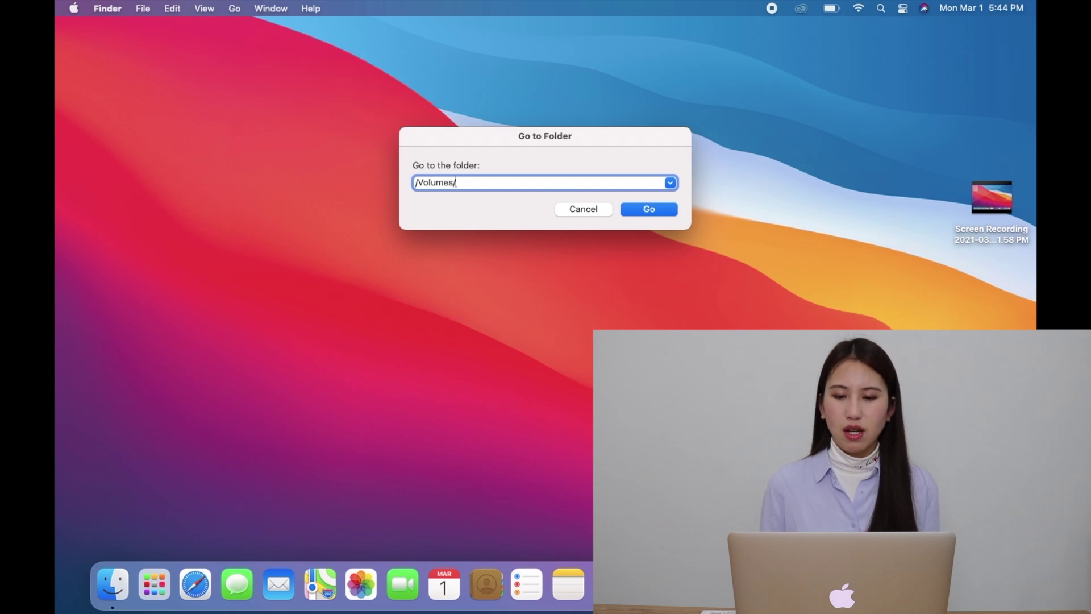
pyautogui.press('Return')
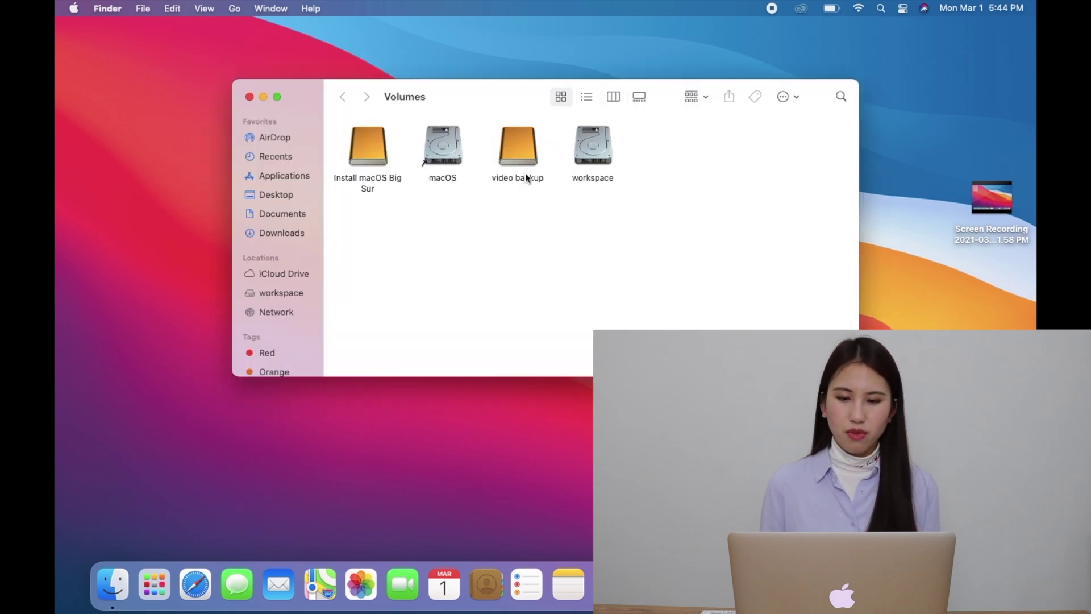
# Add the video backup and Install macOS Big Sur drives to sidebar Locations and open each.
pyautogui.doubleClick(519, 152)
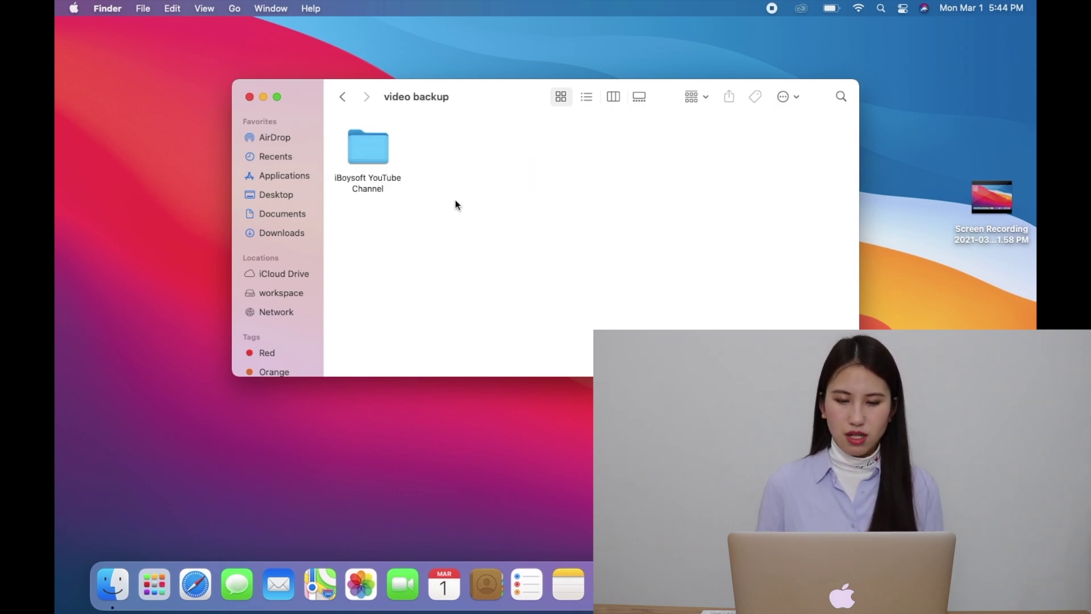
pyautogui.click(343, 98)
pyautogui.moveTo(518, 147); pyautogui.dragTo(297, 283)
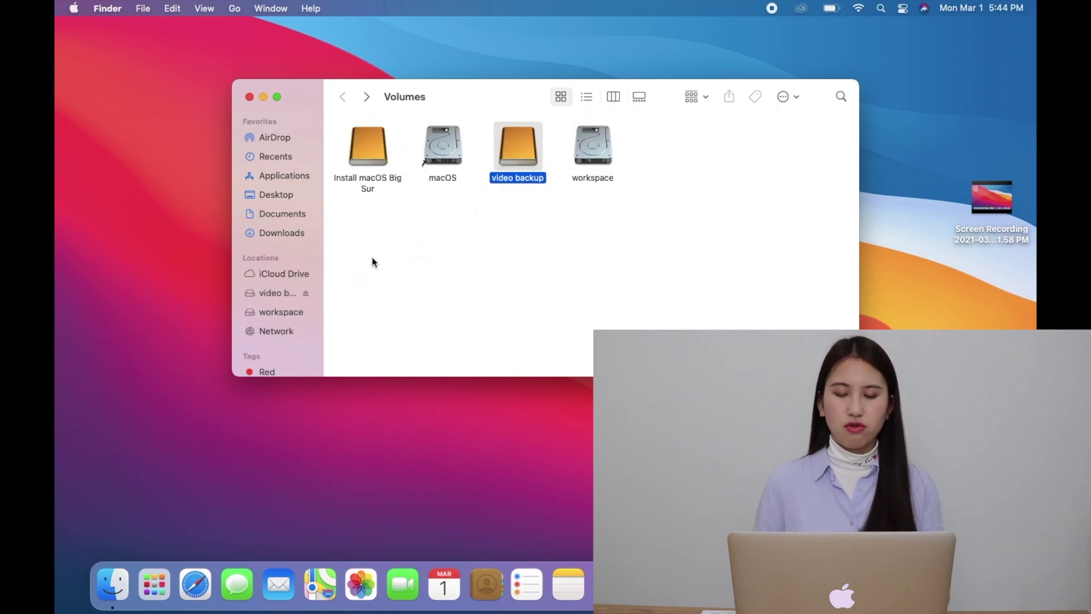
pyautogui.moveTo(370, 150); pyautogui.dragTo(294, 283)
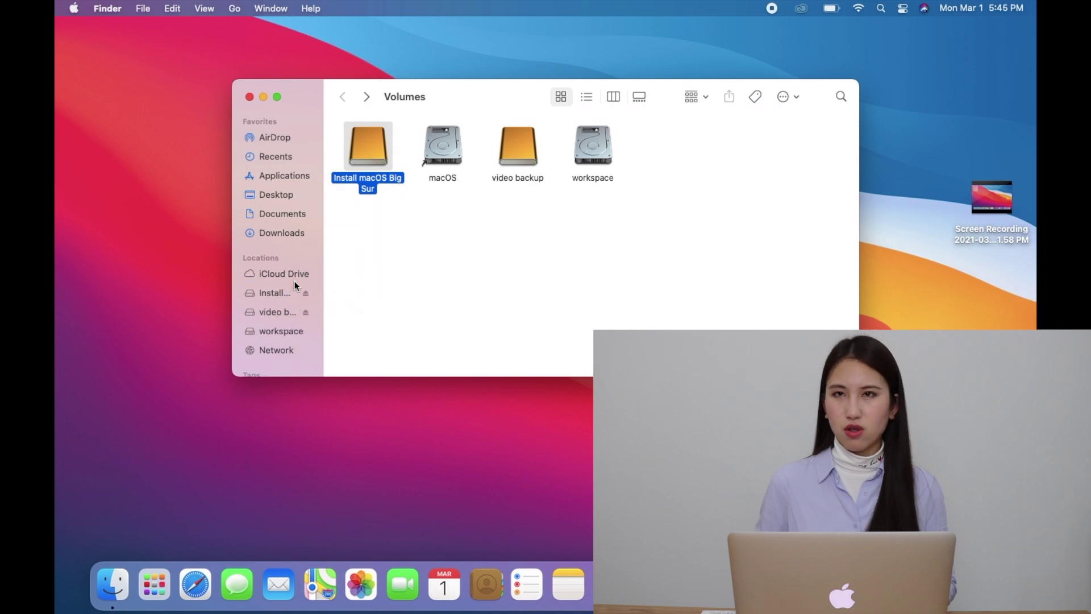
pyautogui.click(277, 295)
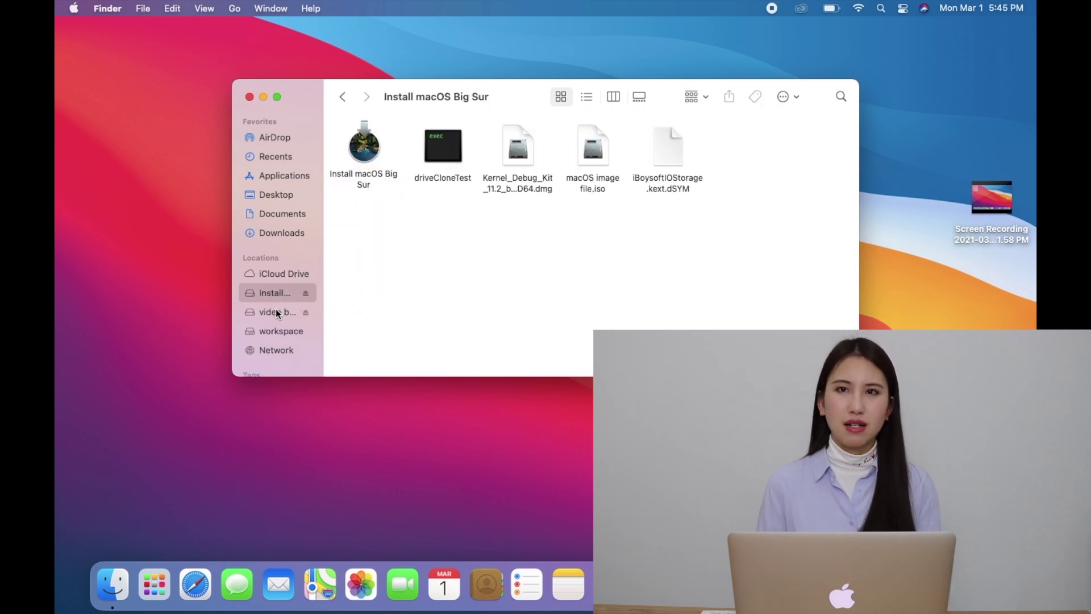
pyautogui.click(276, 312)
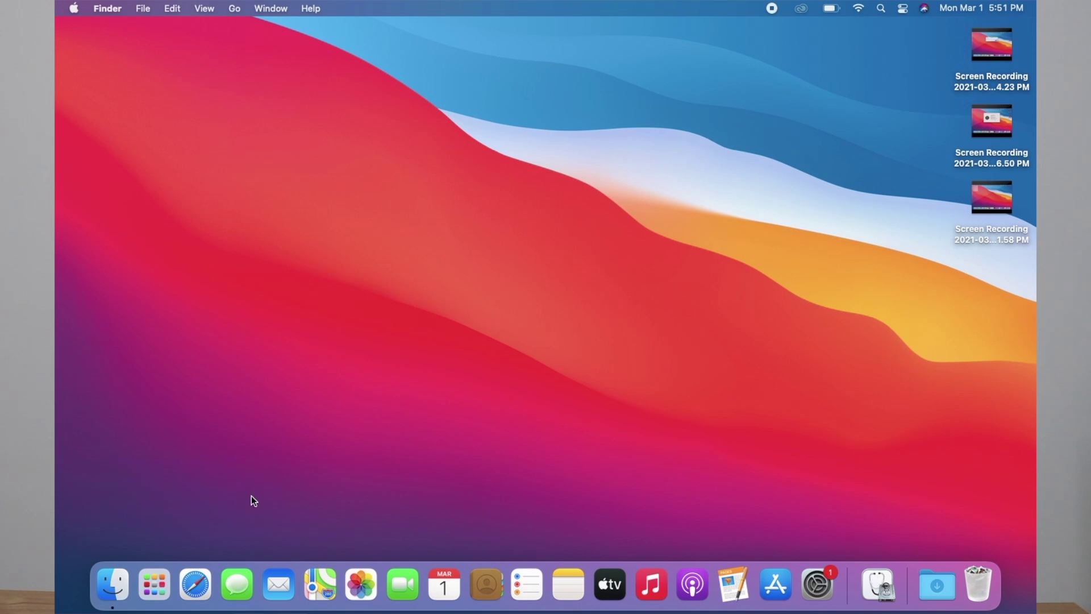
# Launch Disk Utility from Launchpad's Other folder and show its disk sidebar.
pyautogui.click(154, 585)
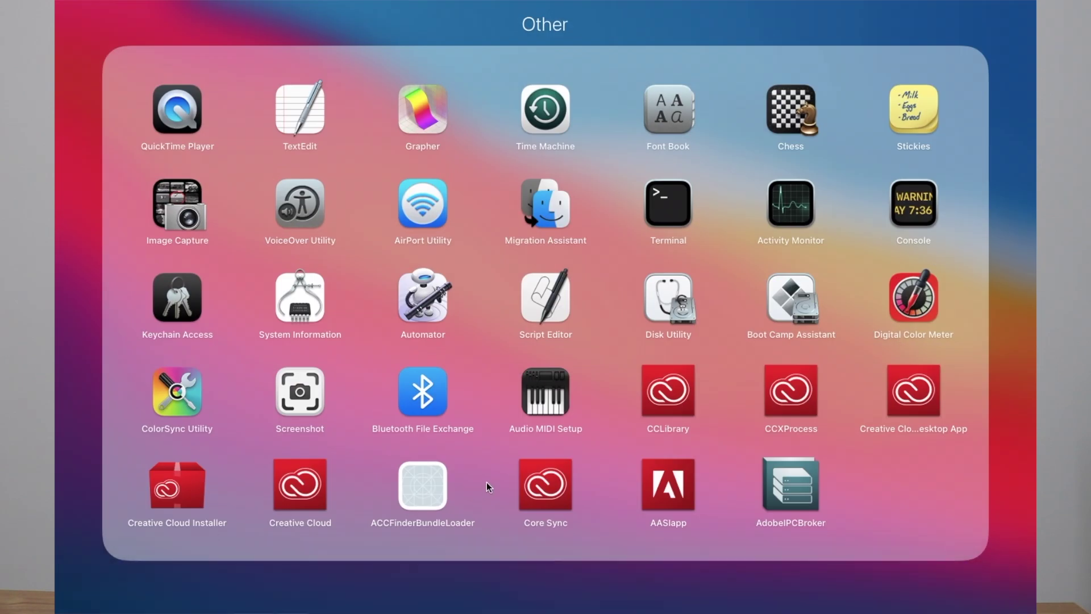
pyautogui.click(602, 571)
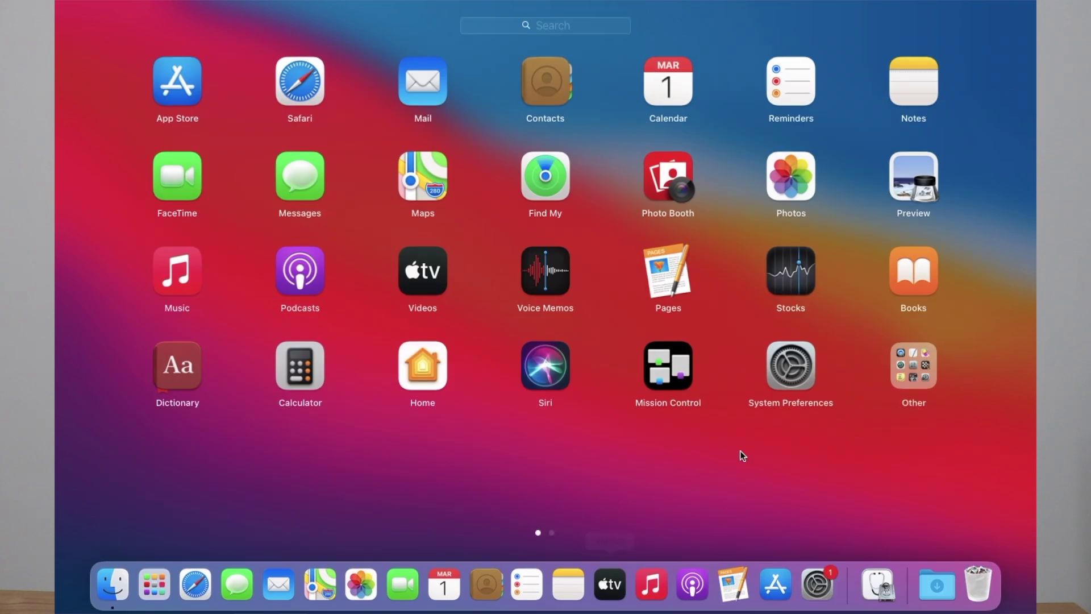
pyautogui.click(925, 380)
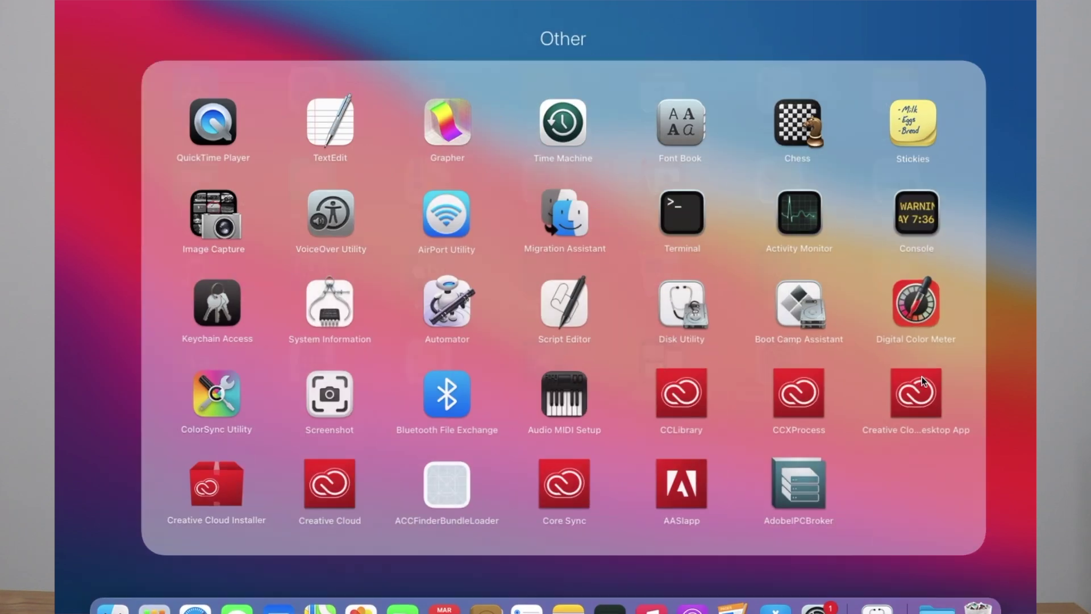
pyautogui.click(671, 301)
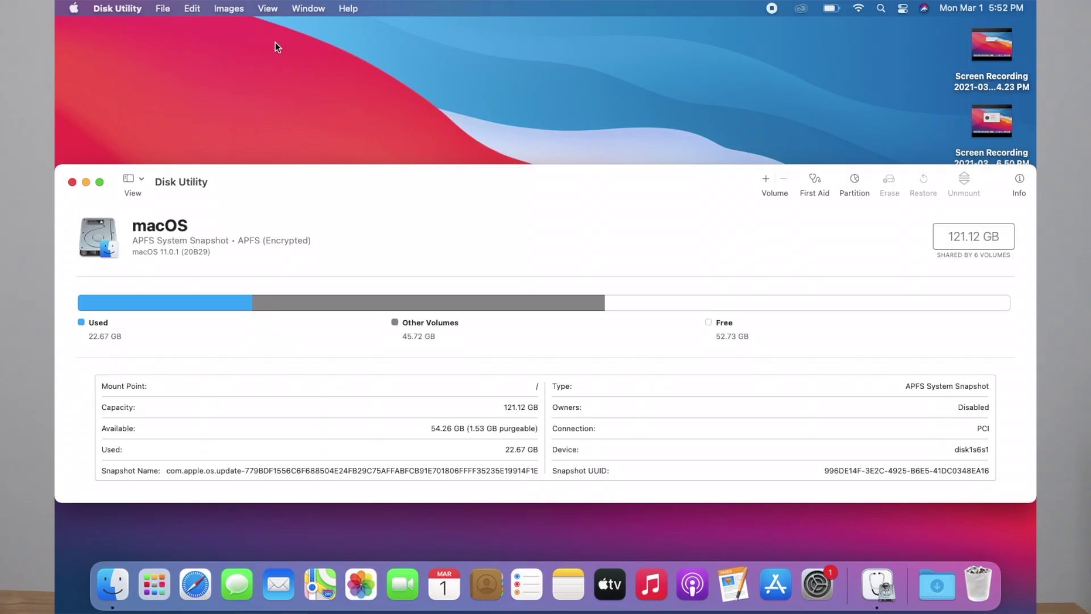
pyautogui.click(268, 8)
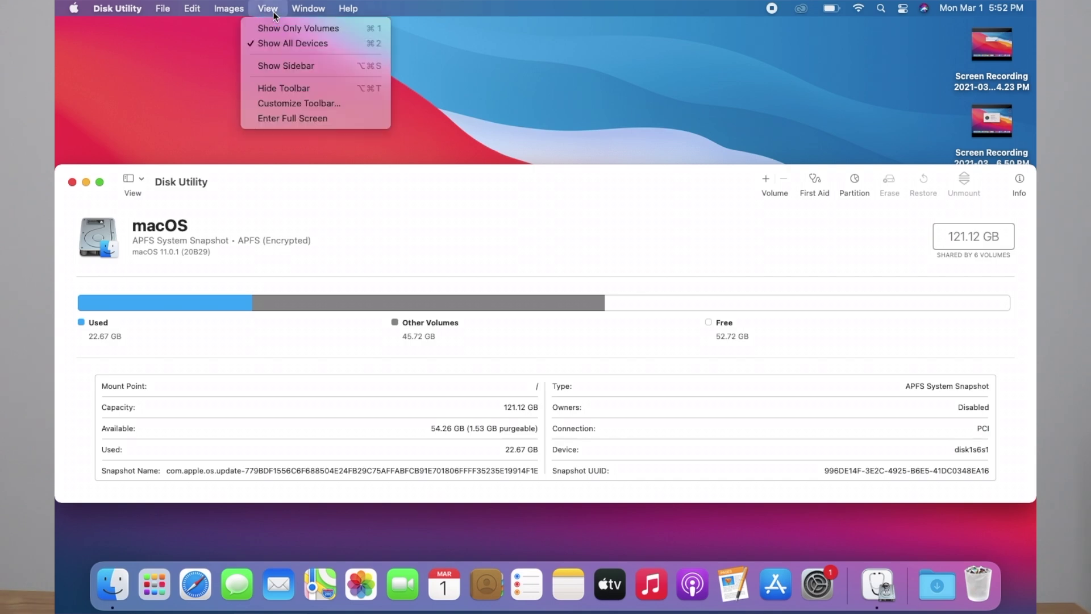
pyautogui.click(293, 70)
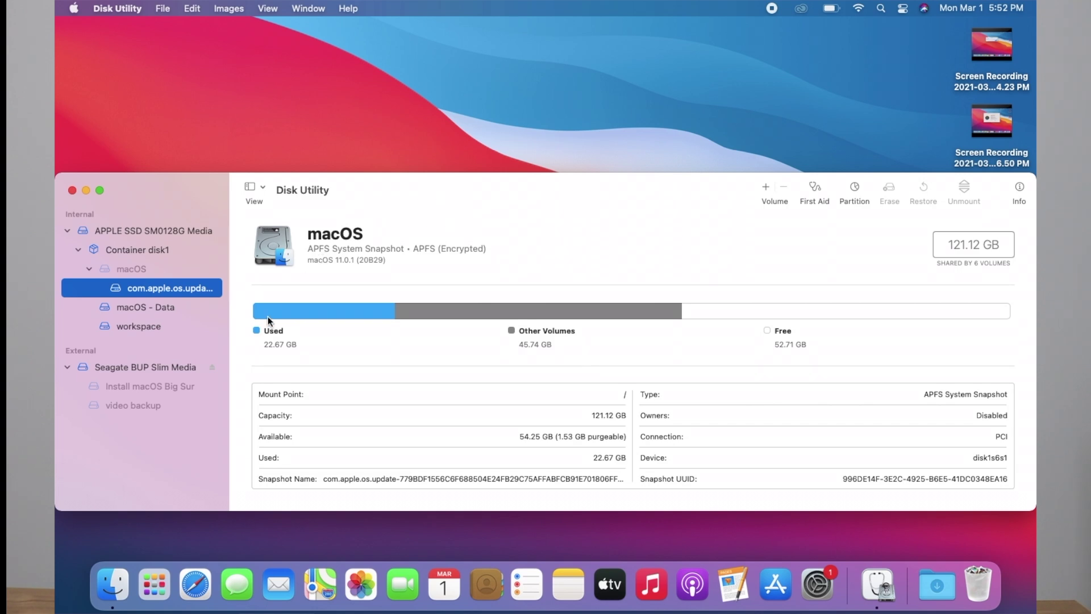
# Mount the Install macOS Big Sur and video backup volumes.
pyautogui.click(171, 393)
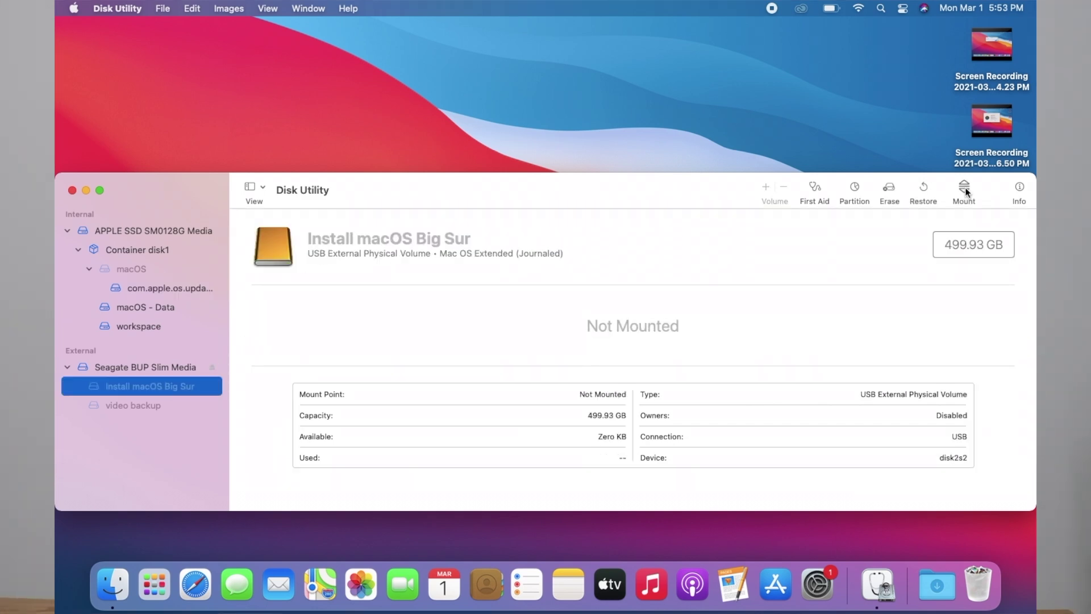
pyautogui.click(965, 189)
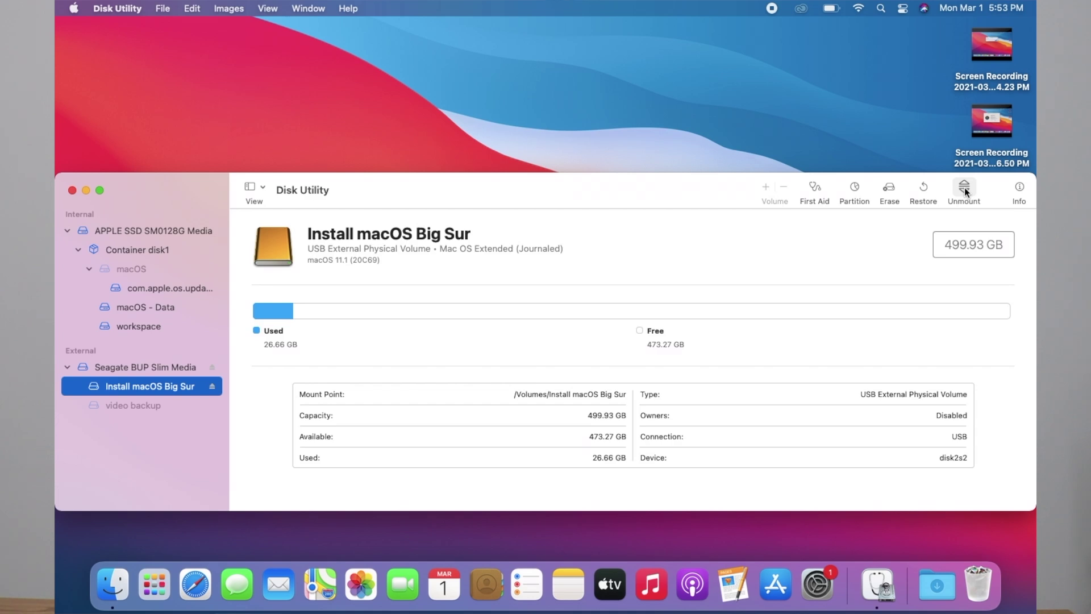
pyautogui.click(159, 404)
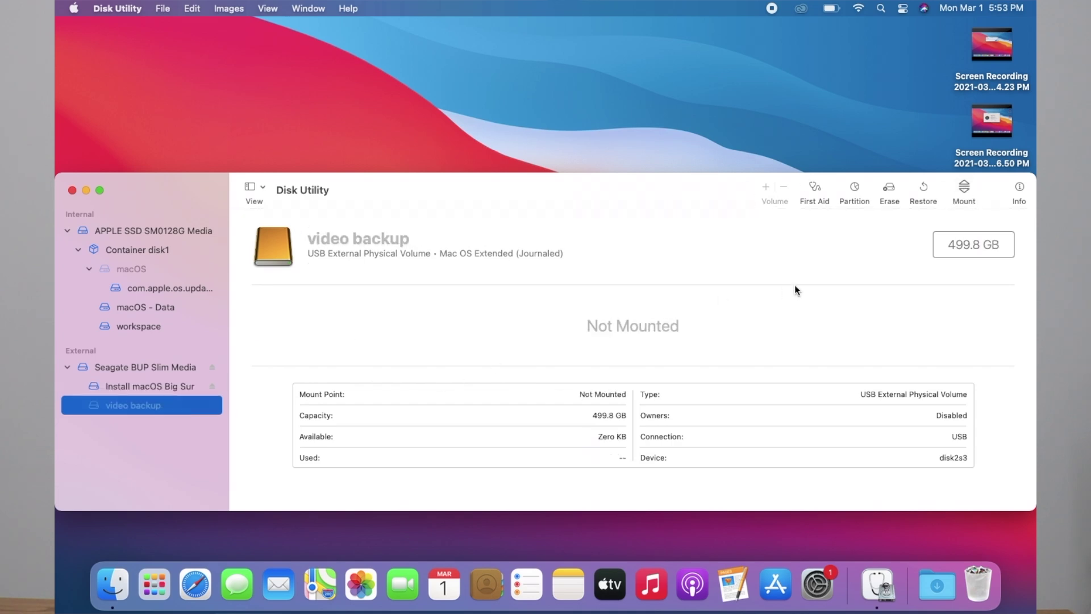
pyautogui.click(965, 187)
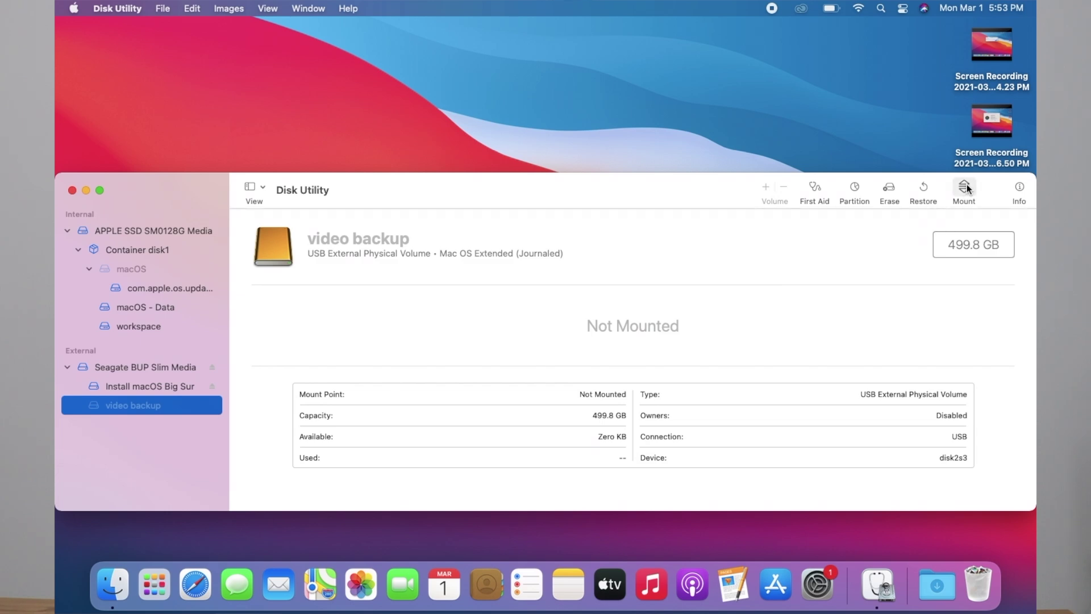